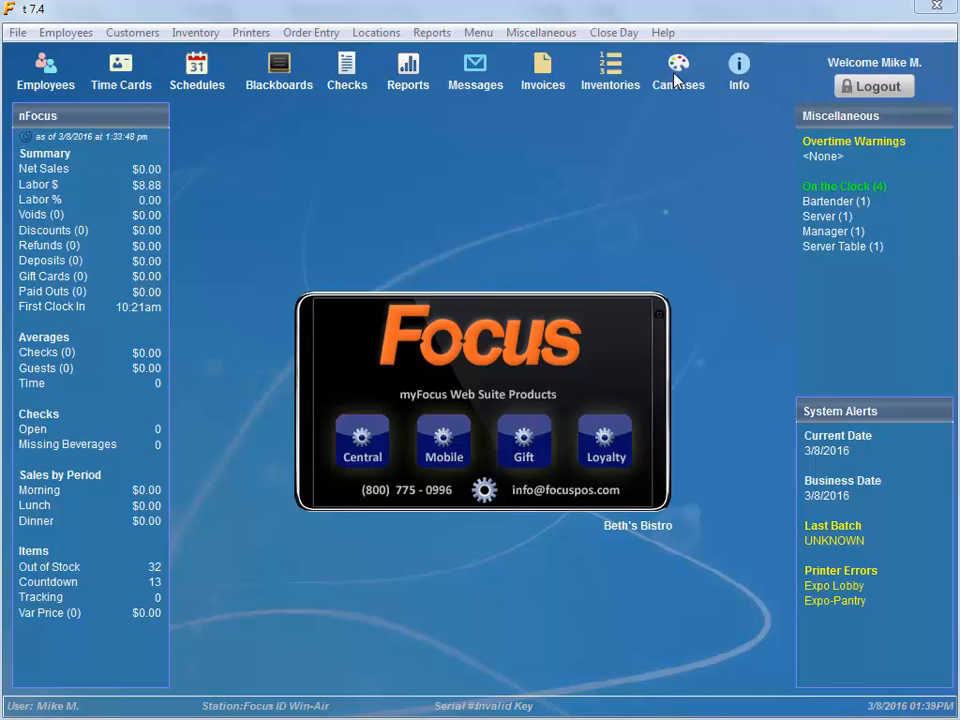
Step: Inspect the Catch of the Day item settings on the Daily Specials canvas
click(675, 80)
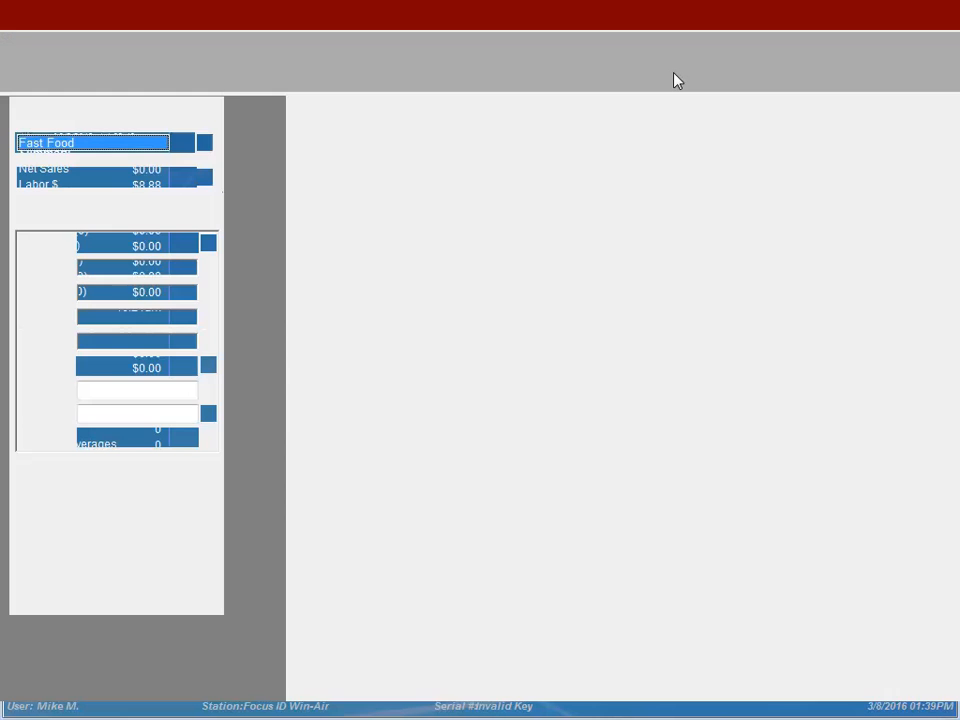
key(Down)
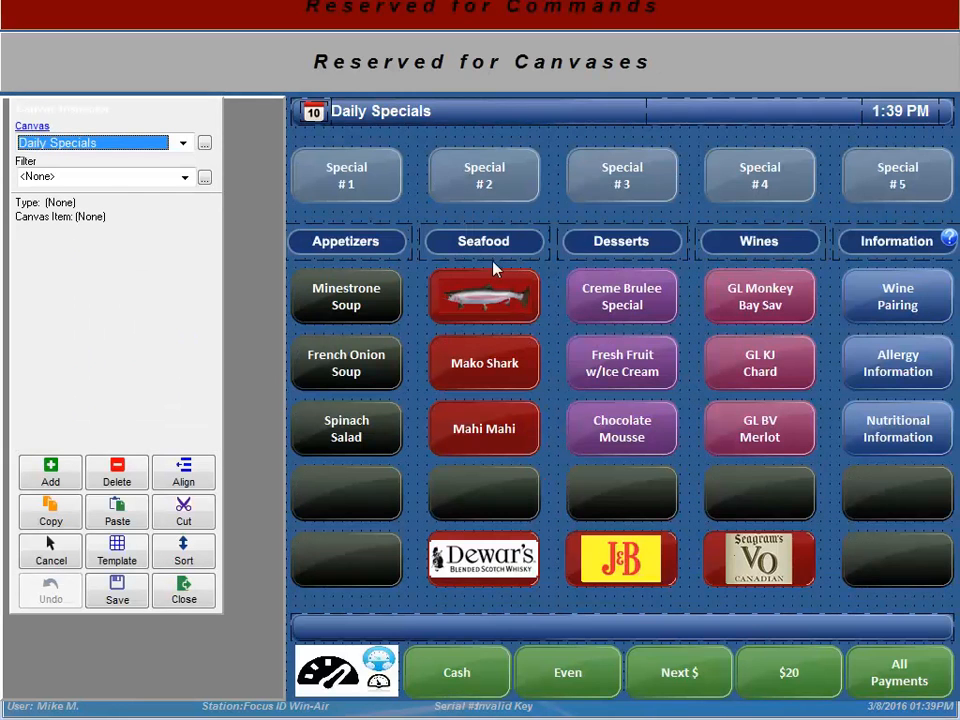
click(484, 296)
click(208, 245)
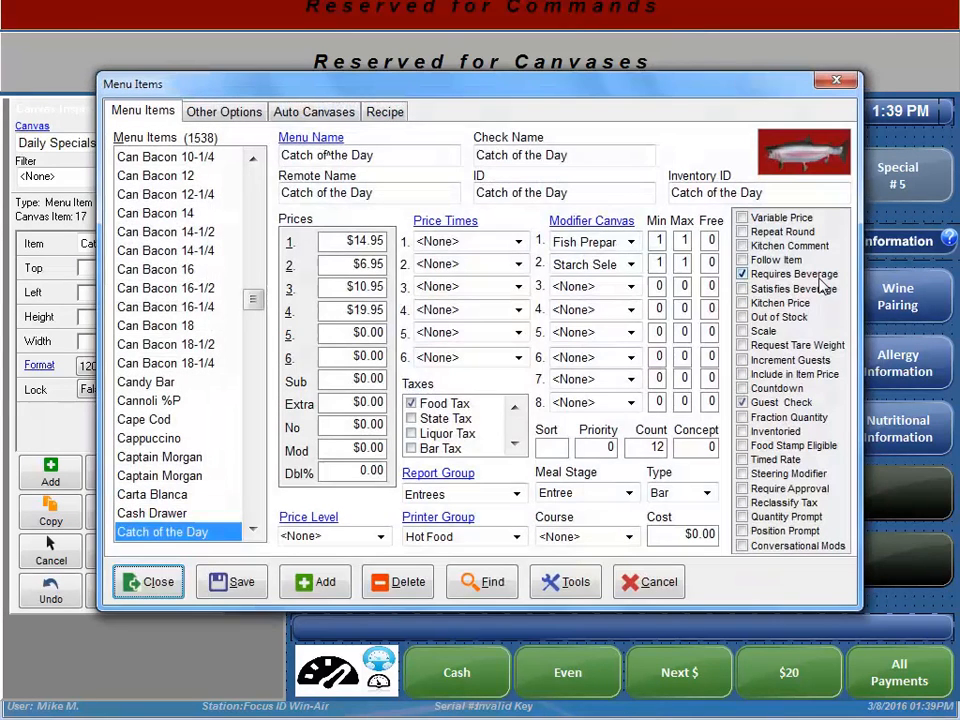
click(152, 582)
Step: Check the Dewars item settings, then leave the canvas editor
click(459, 567)
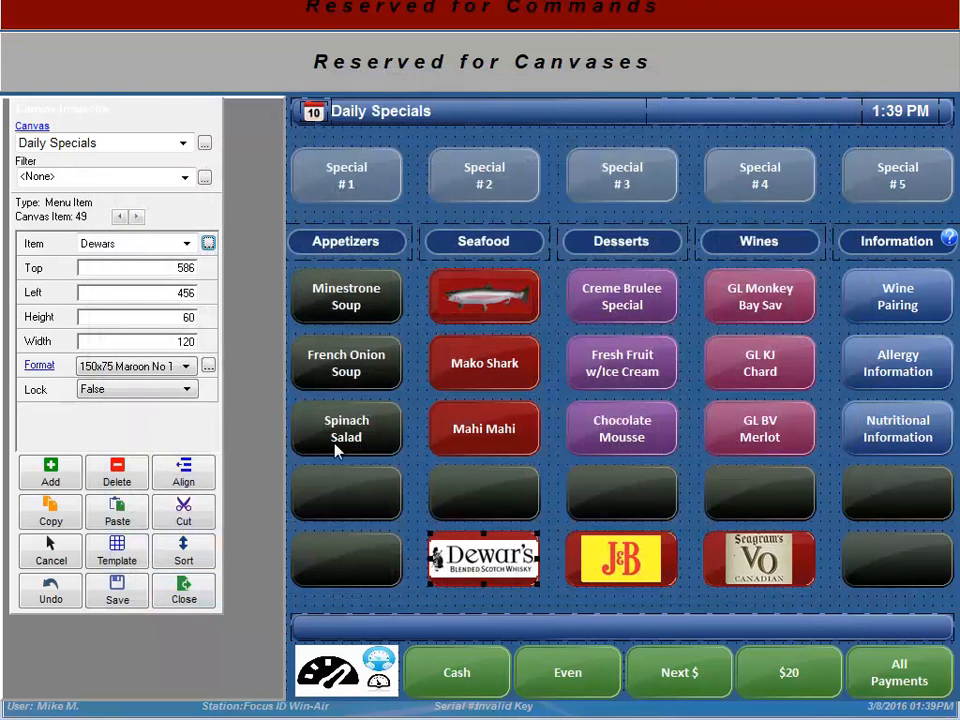
click(208, 244)
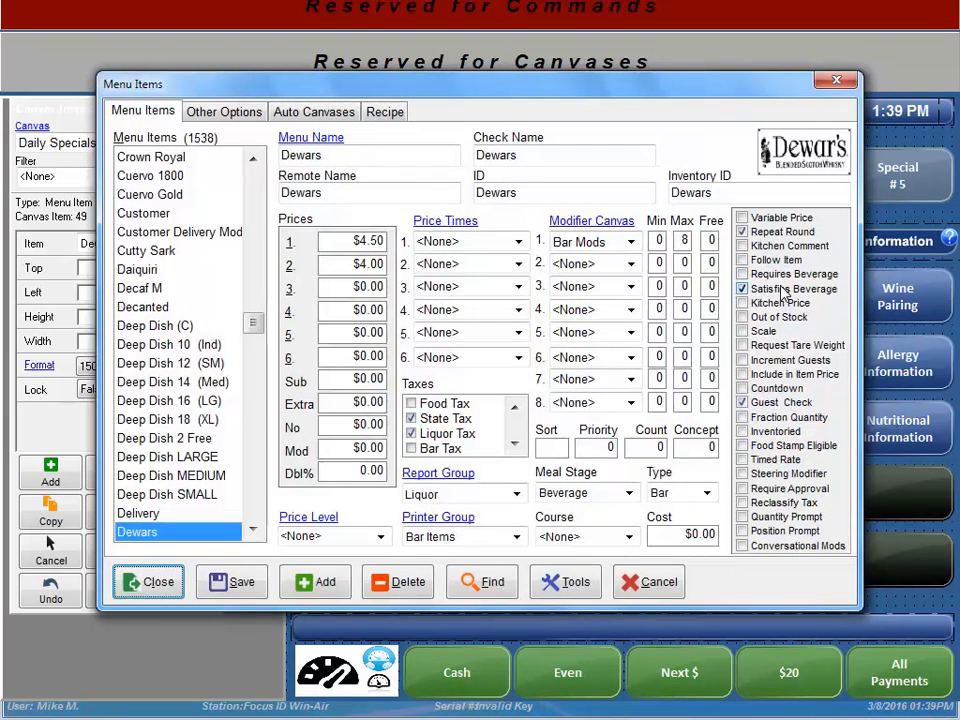
click(176, 584)
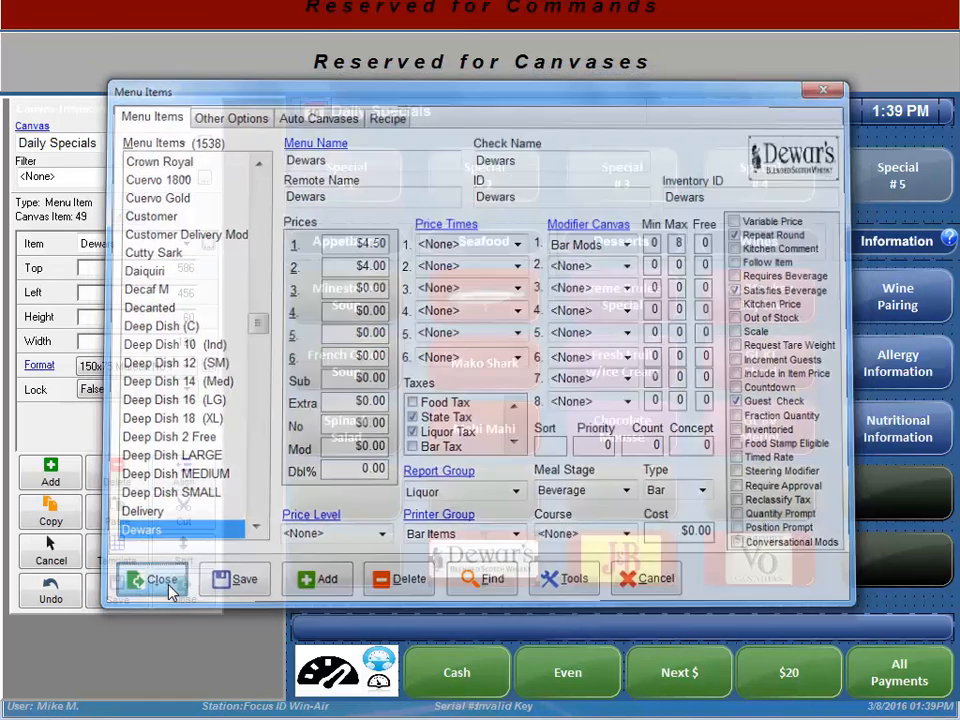
click(187, 591)
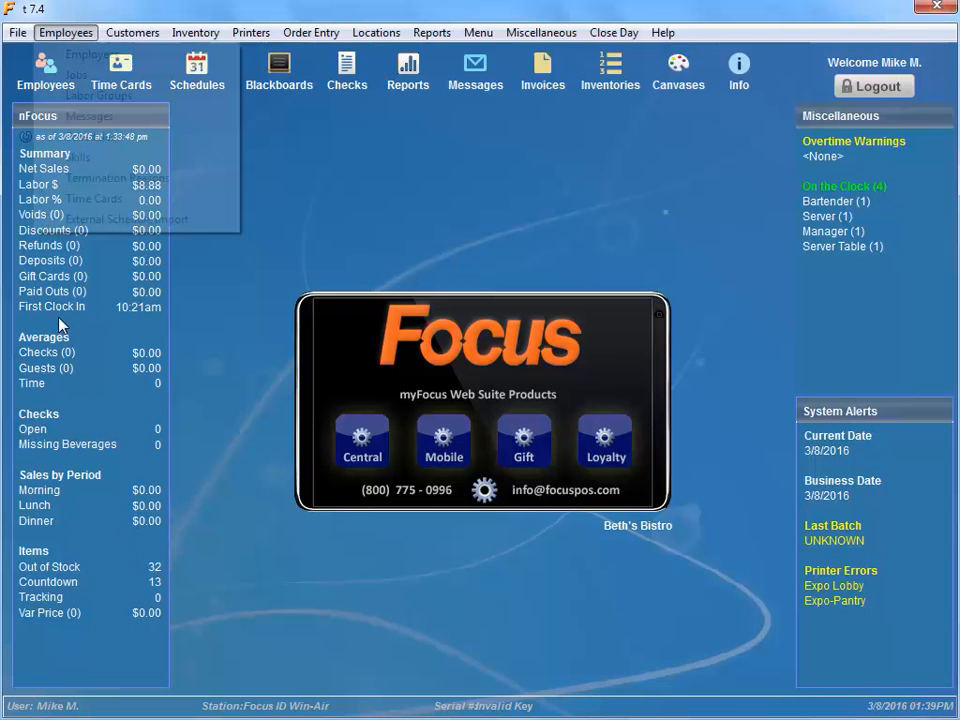
Step: Review the Server and Server Table job definitions, searching the rights for 'guest'
click(68, 32)
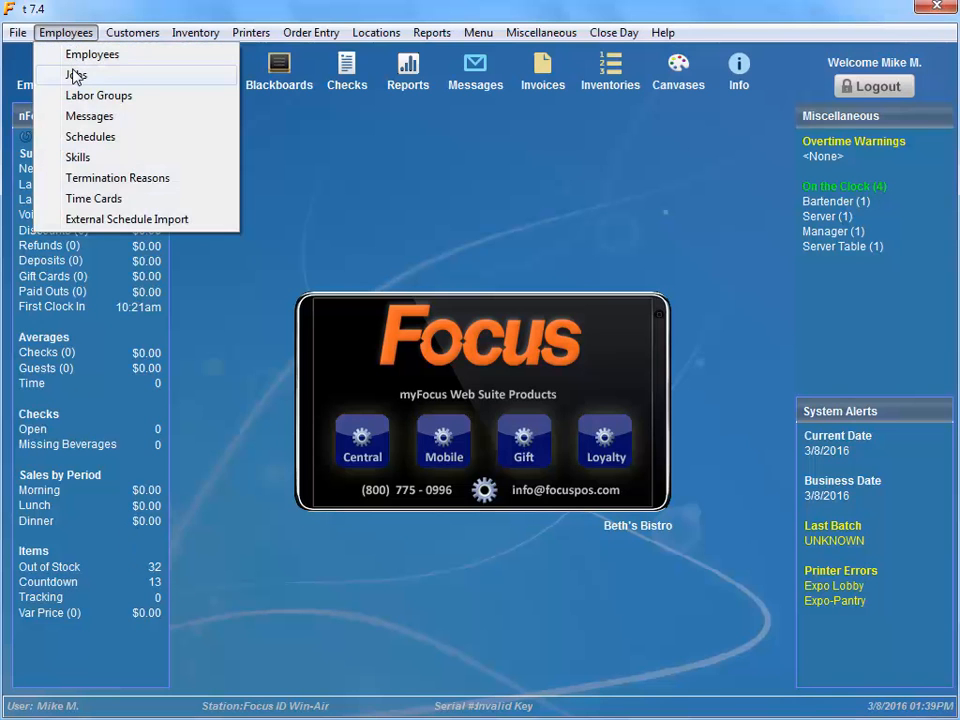
click(76, 76)
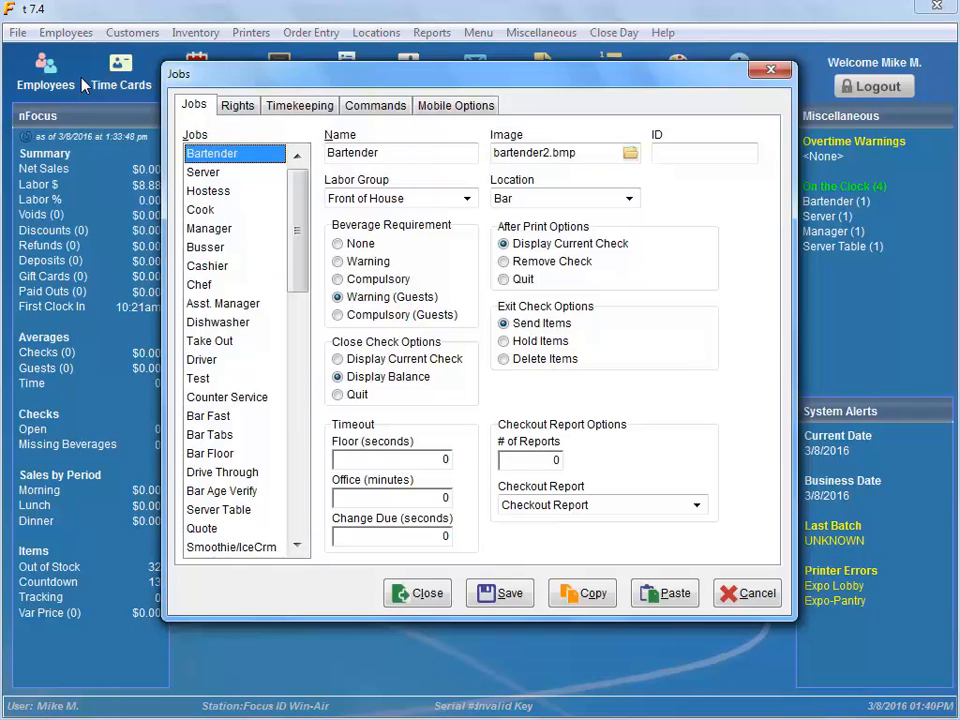
click(210, 174)
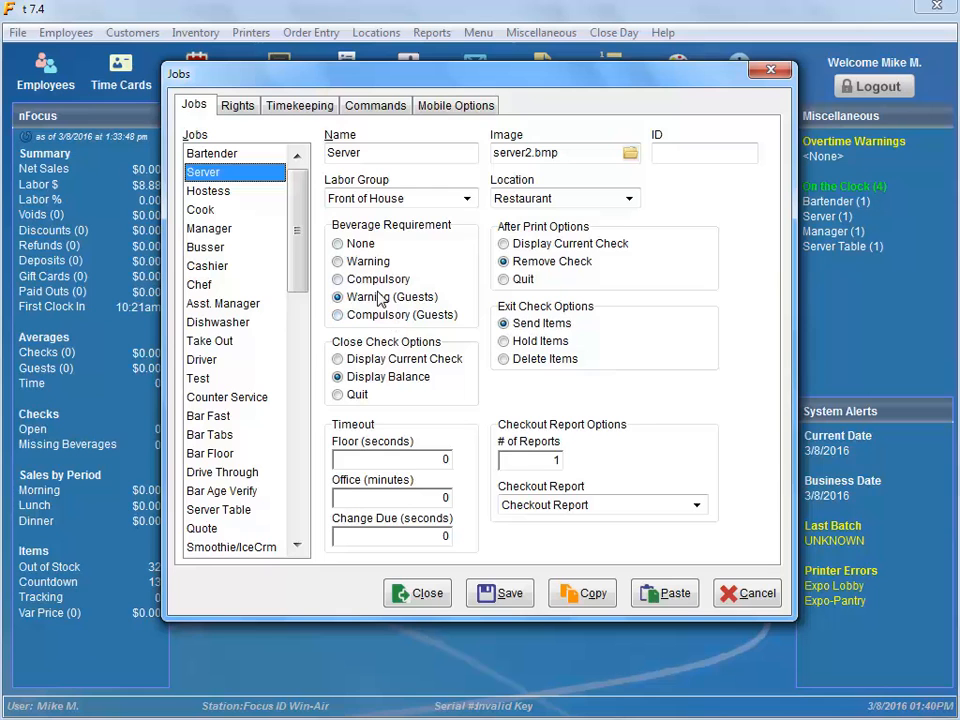
click(229, 512)
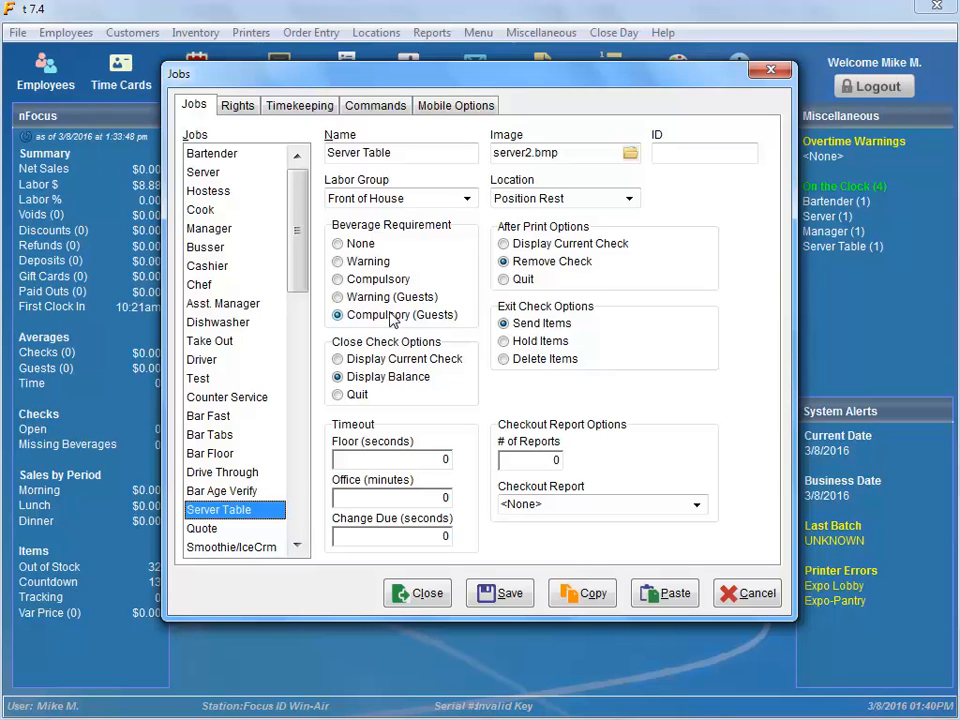
click(237, 105)
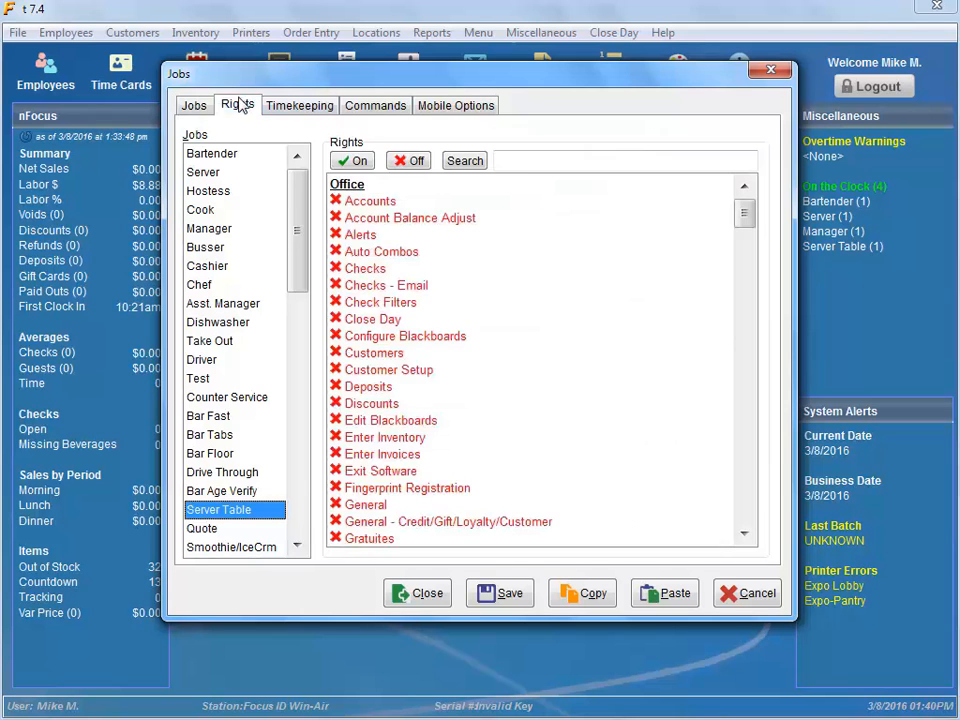
click(524, 156)
text(guest)
key(Return)
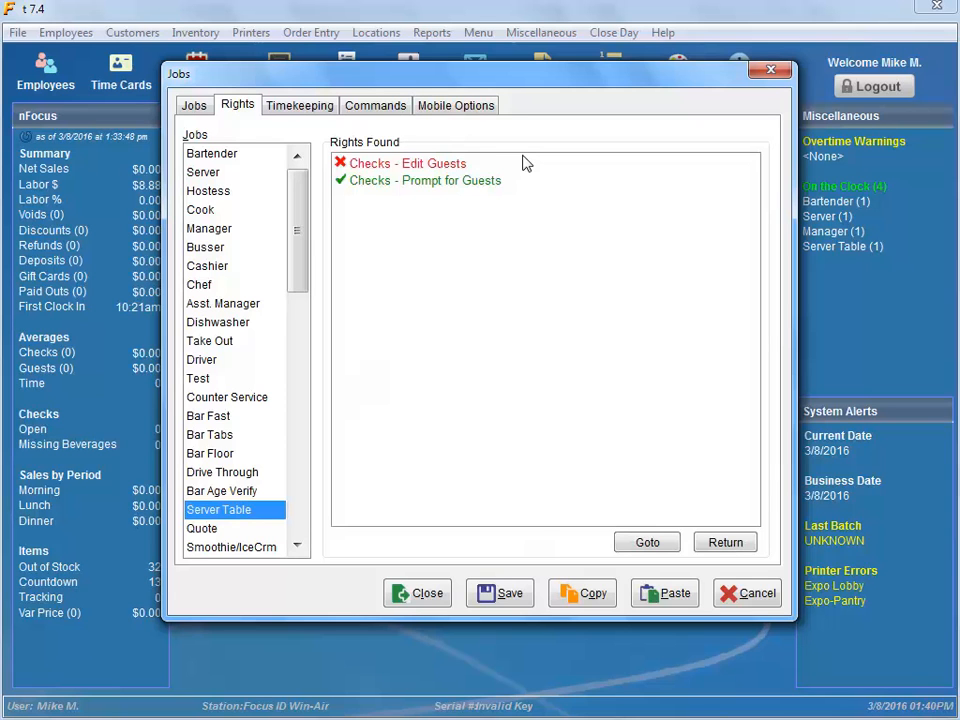
click(398, 592)
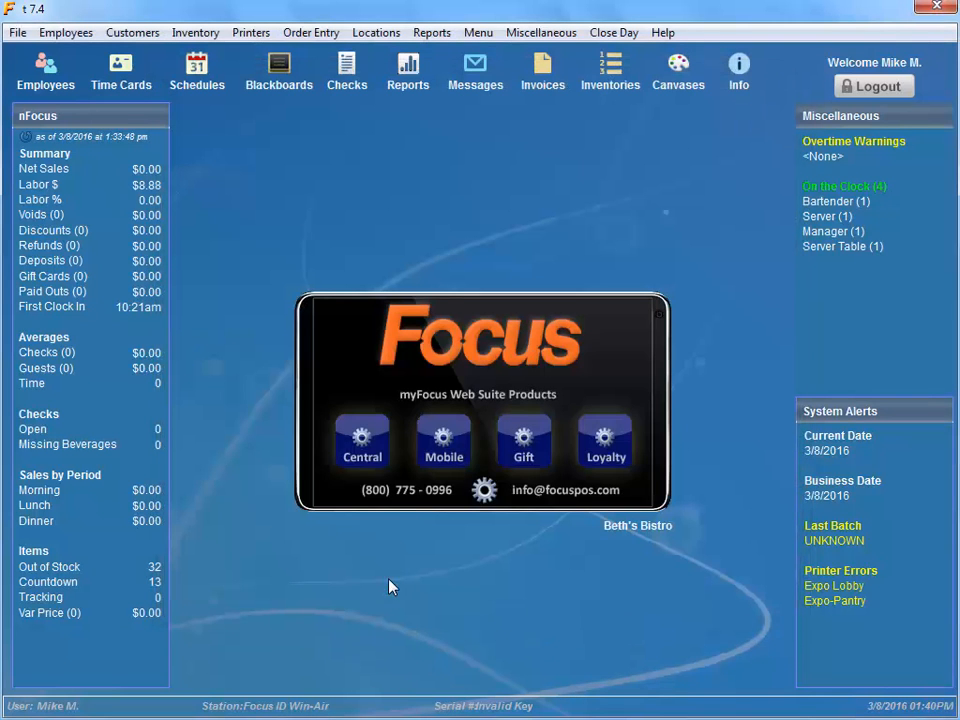
Step: Check the Fountain Drink item settings in the canvas editor
click(681, 82)
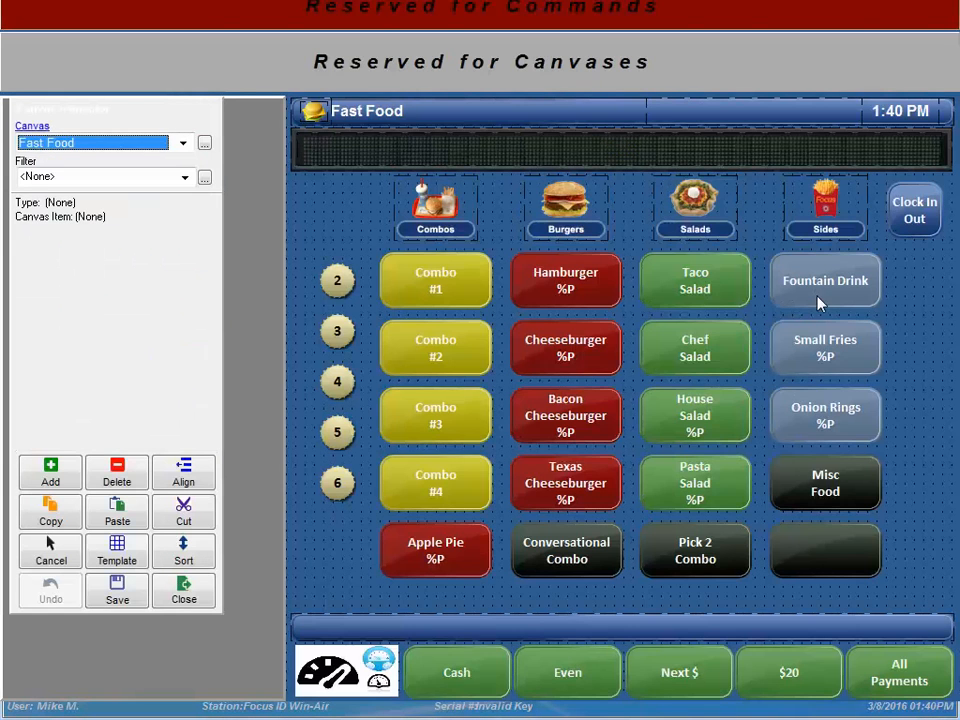
click(818, 303)
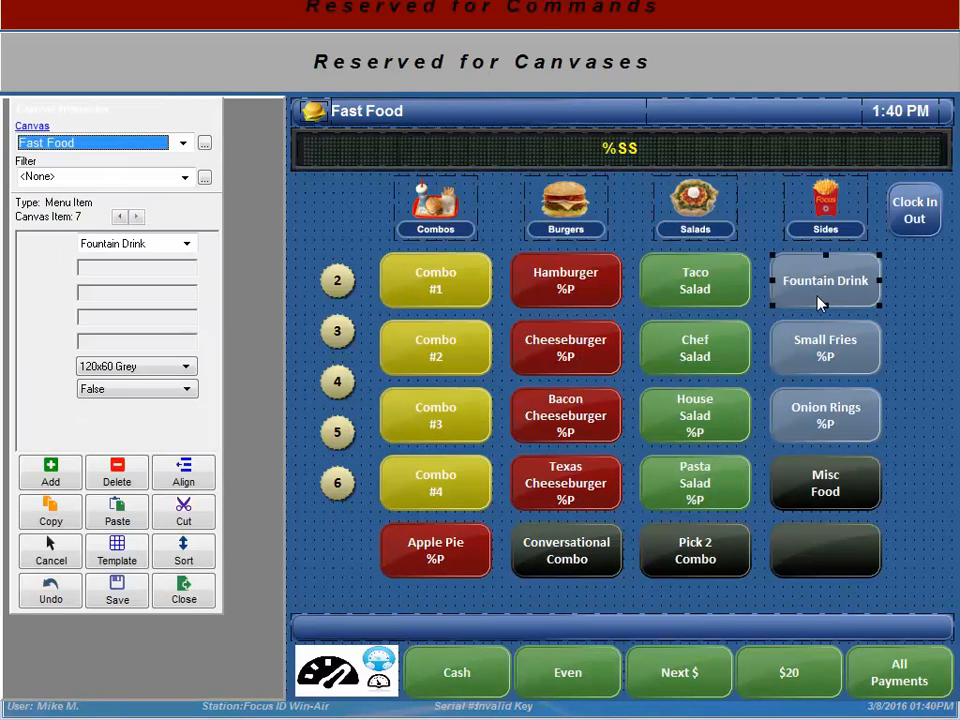
double_click(818, 303)
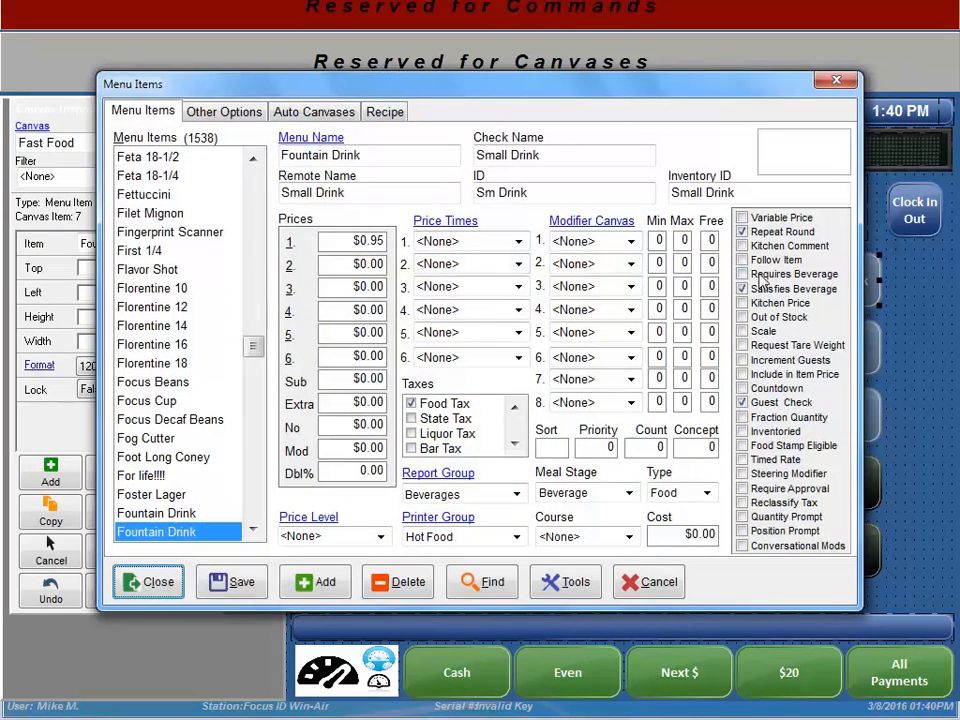
click(141, 583)
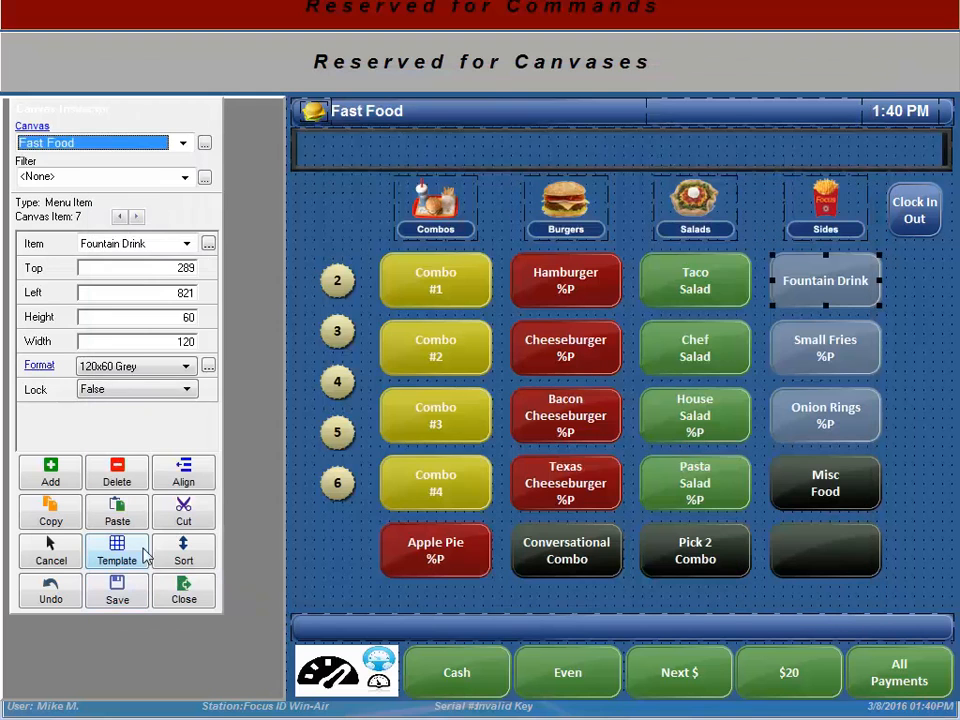
Step: On the Beverages canvas, save the Water item's beverage settings
click(156, 147)
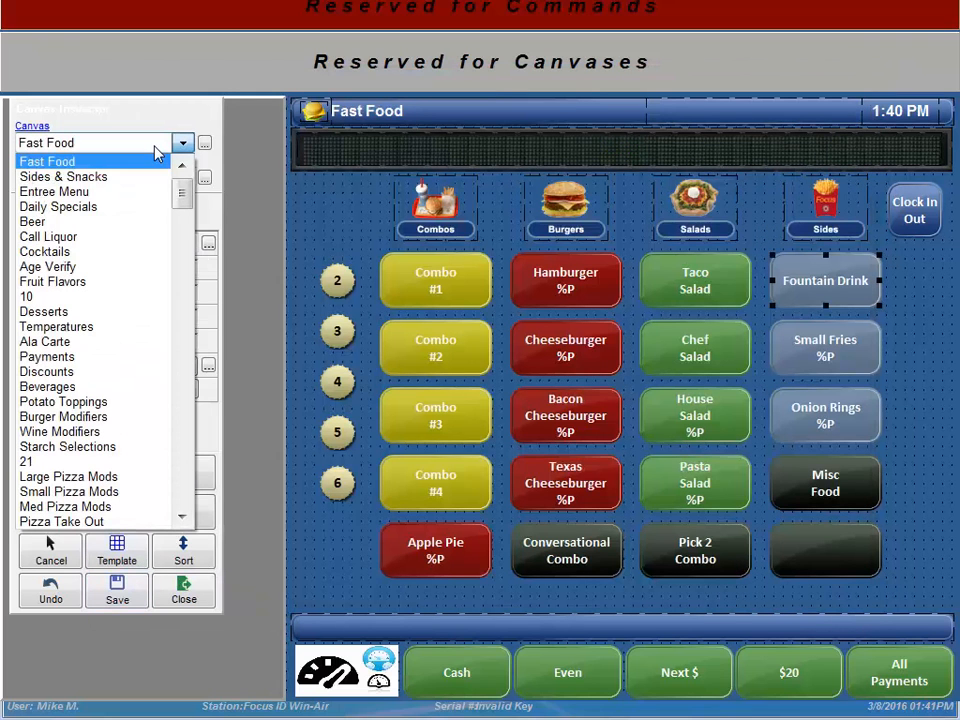
click(93, 222)
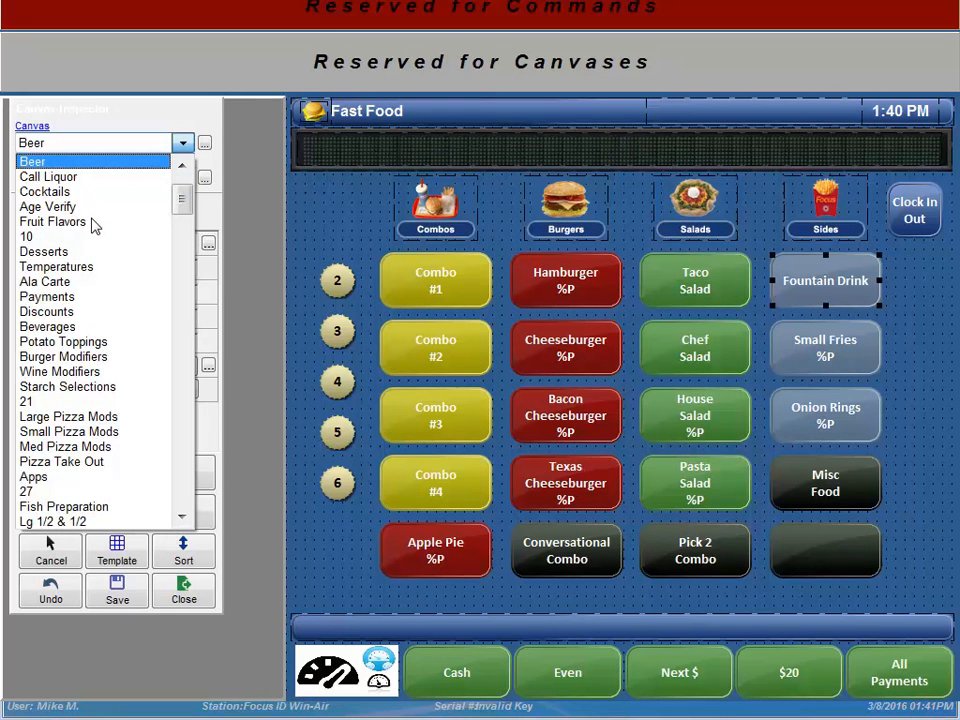
click(70, 328)
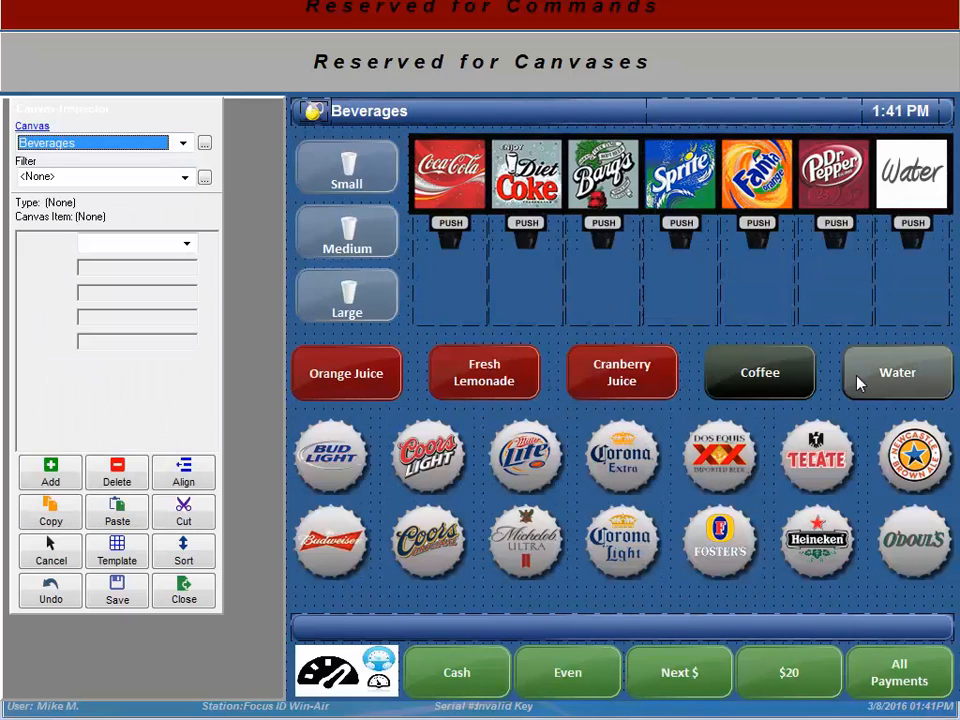
double_click(858, 383)
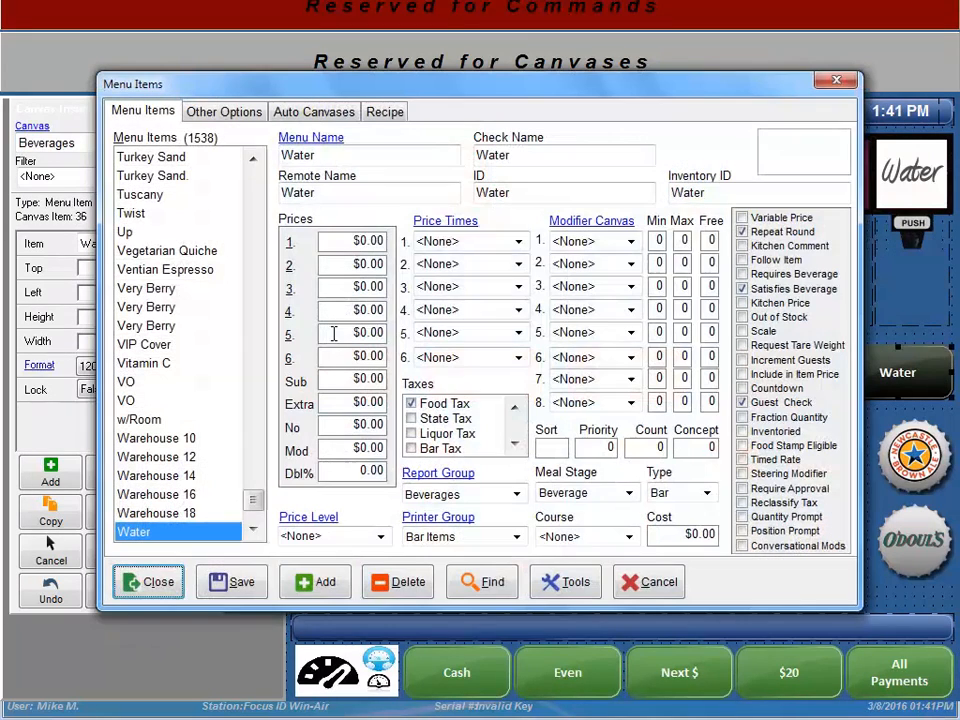
click(236, 587)
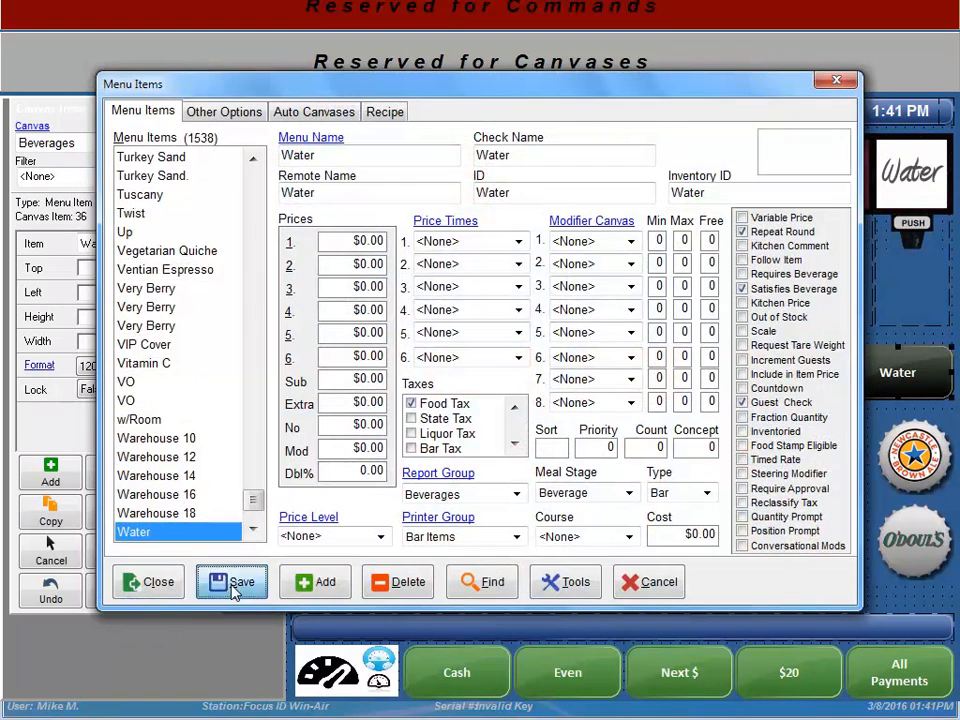
Step: Close the menu items and canvas editors and log out of the back office
click(150, 582)
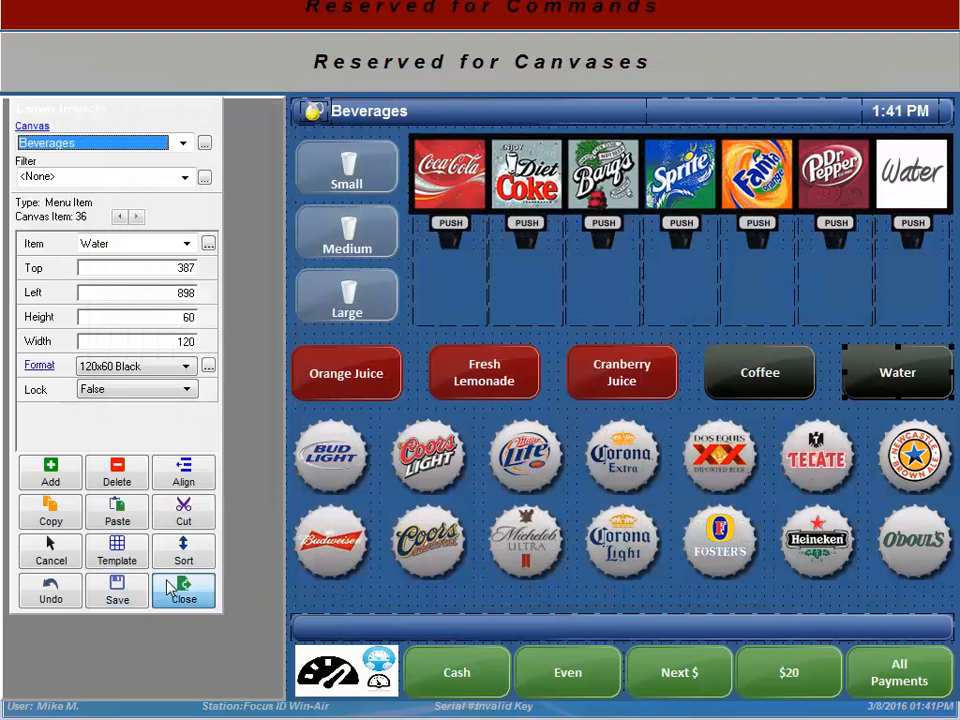
click(167, 587)
click(880, 88)
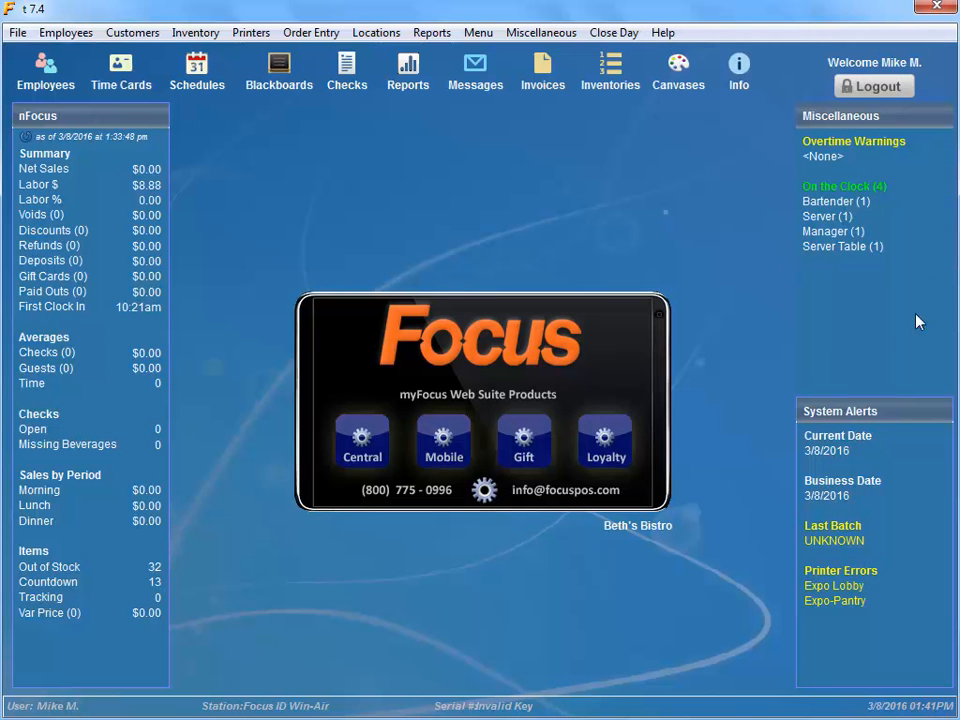
Step: Log in with the server's access code
click(753, 313)
click(738, 488)
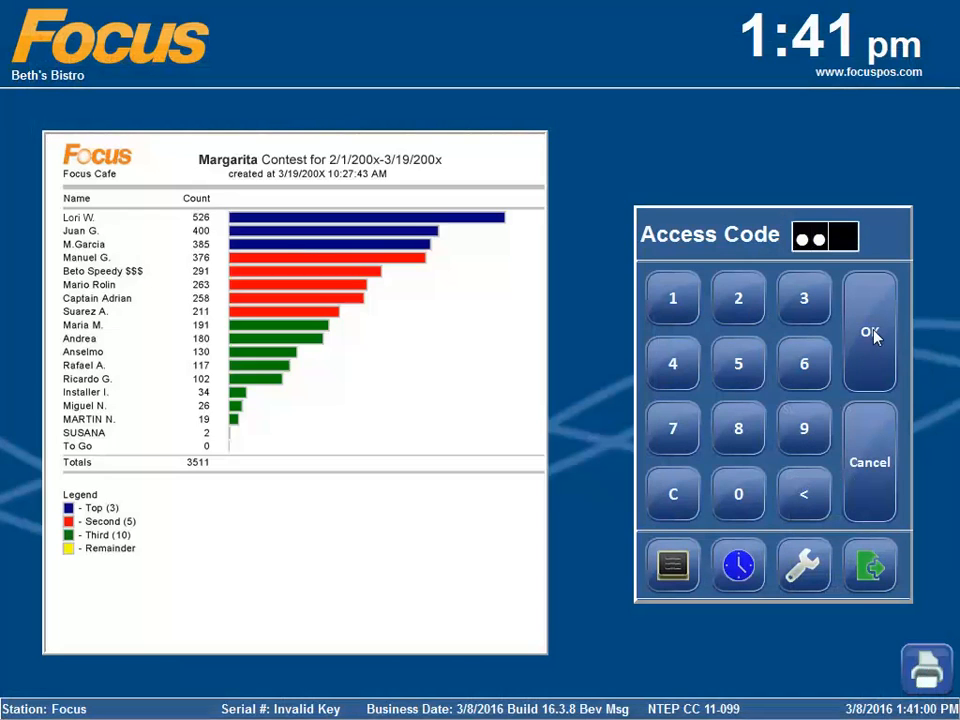
click(869, 332)
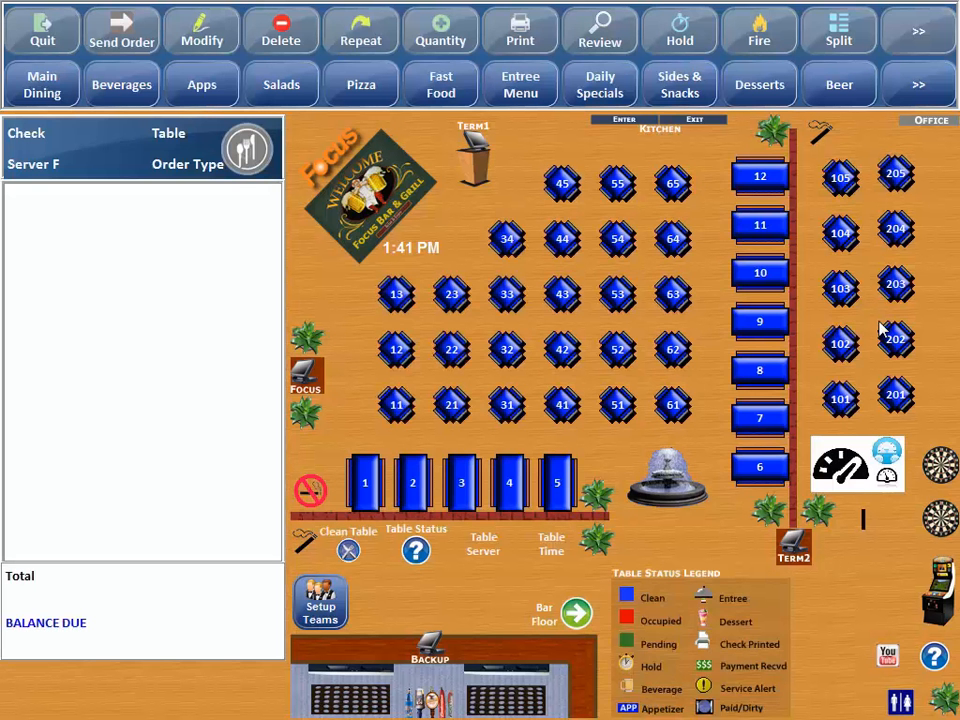
Step: Open table 105 for 4 guests, add Corona Extras, and print the check
click(840, 180)
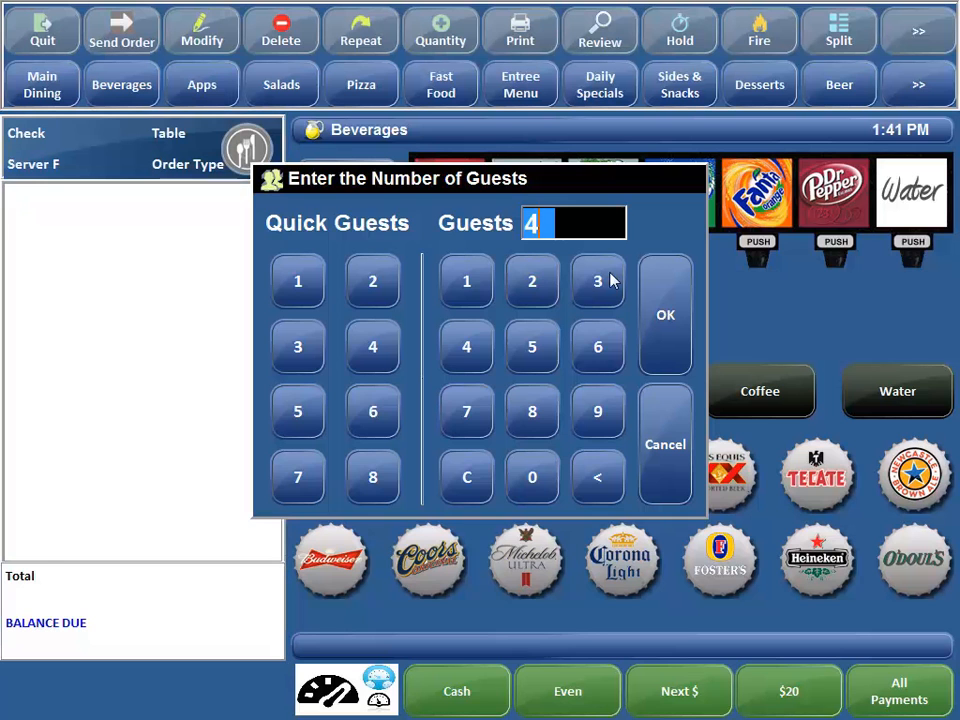
click(662, 305)
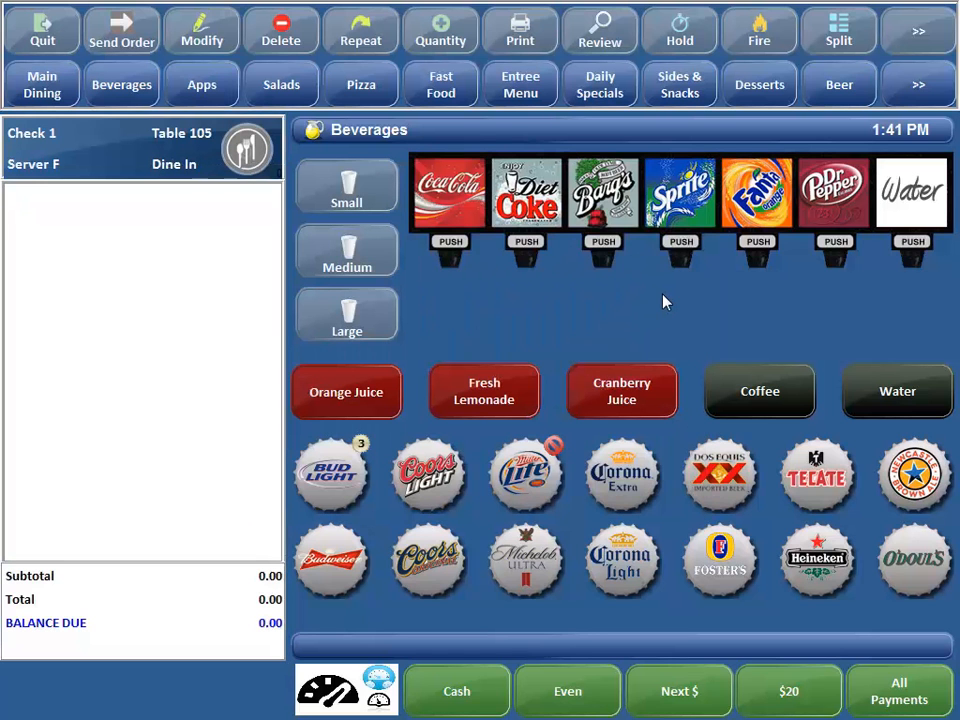
click(614, 476)
click(614, 476)
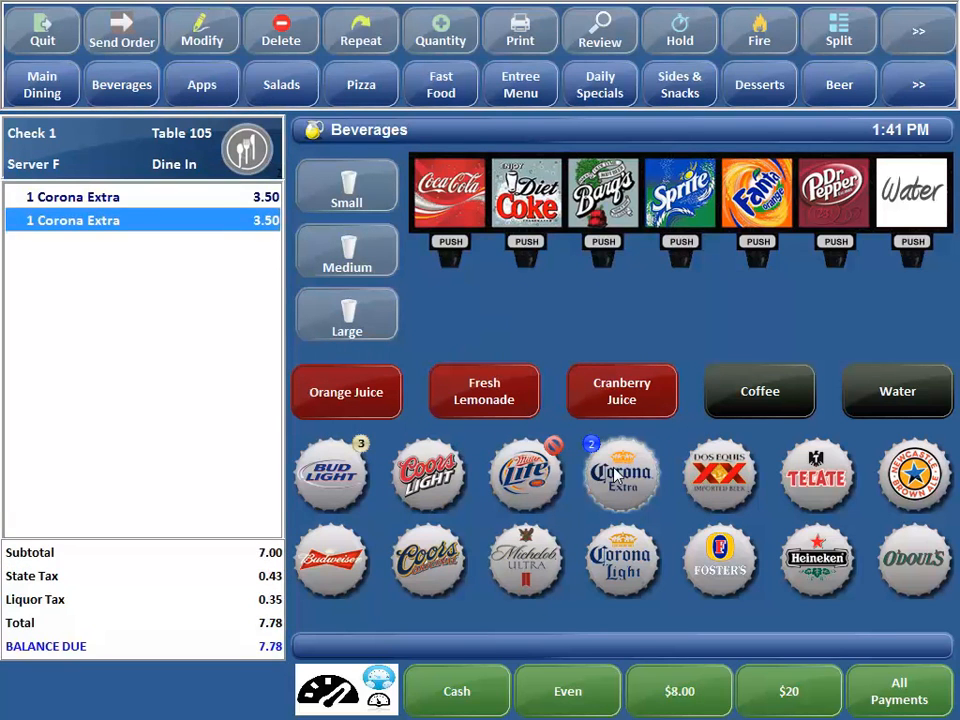
click(614, 476)
click(614, 476)
click(527, 38)
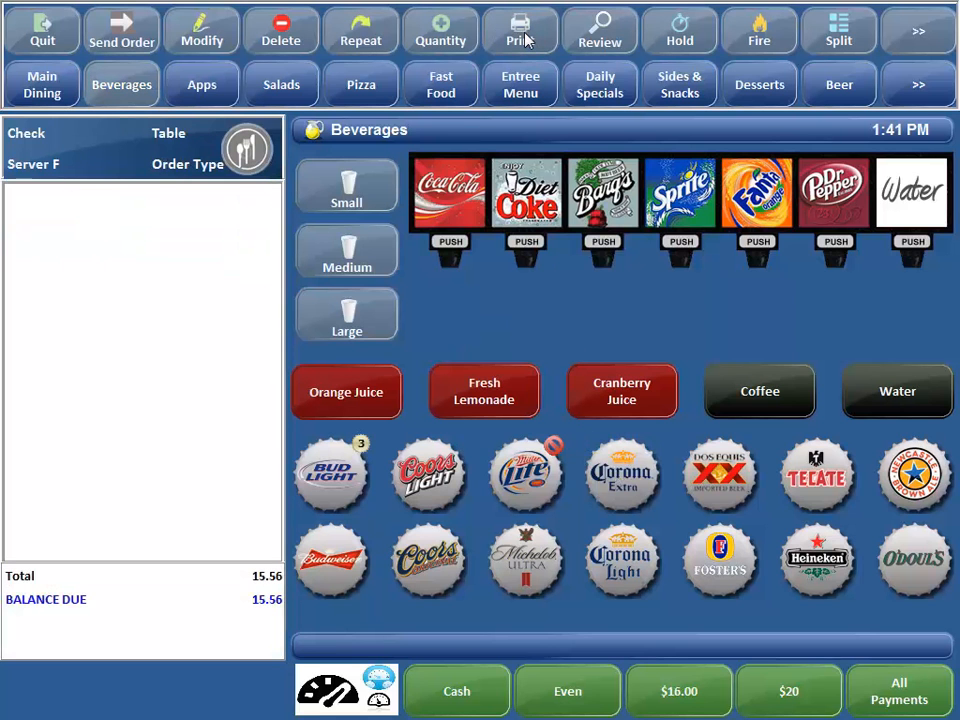
click(40, 86)
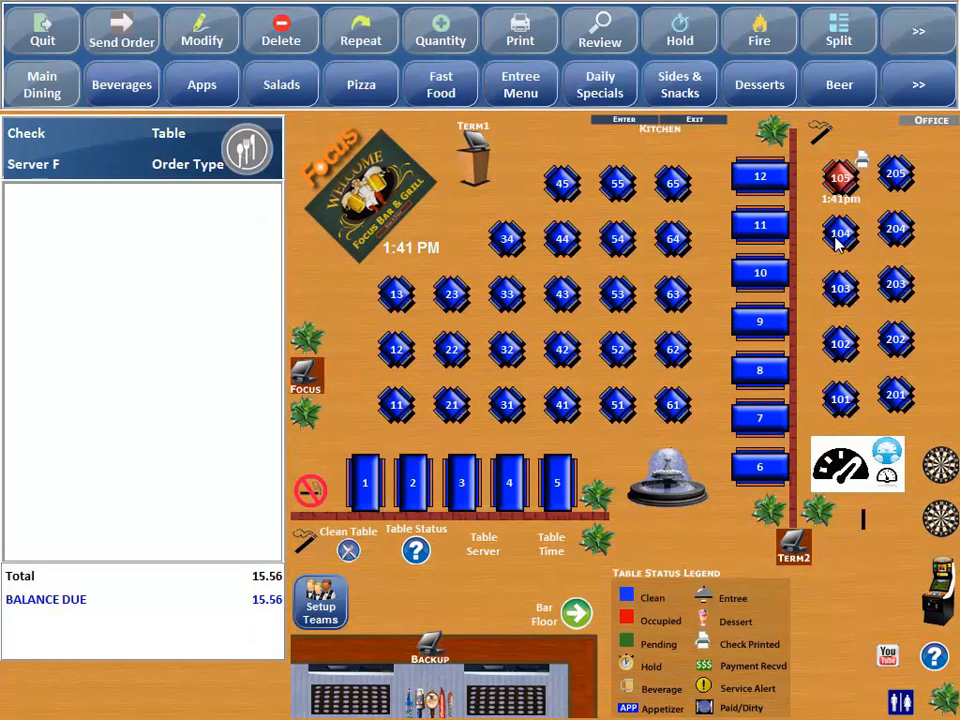
Step: Order Corona Extra, Corona Light and Dos Equis at table 104 for 4 guests; print despite the warning
click(838, 240)
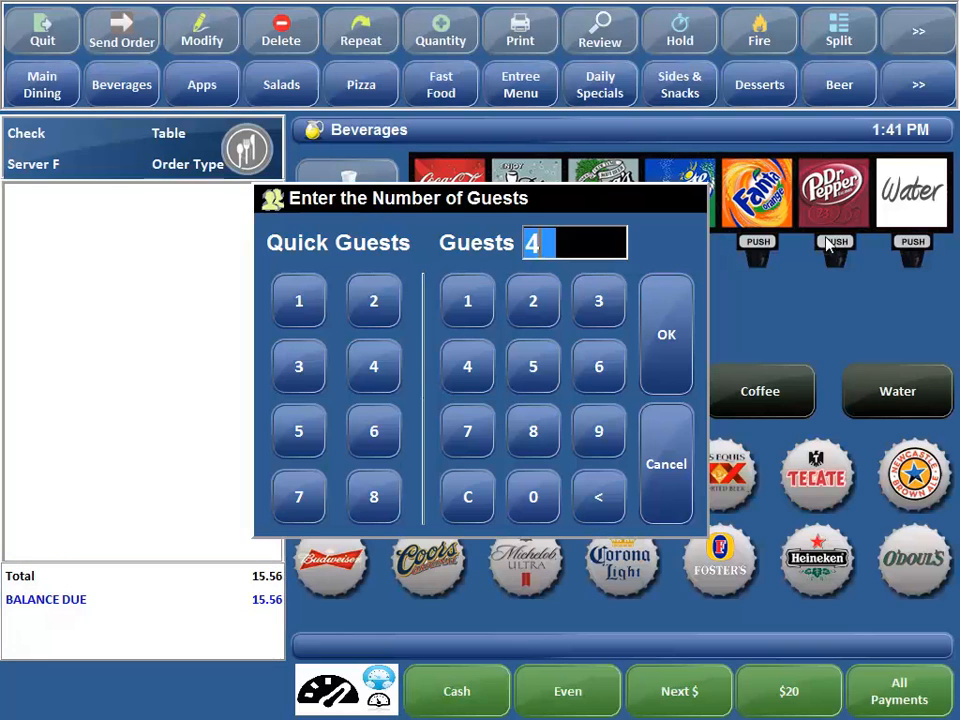
click(660, 333)
click(621, 472)
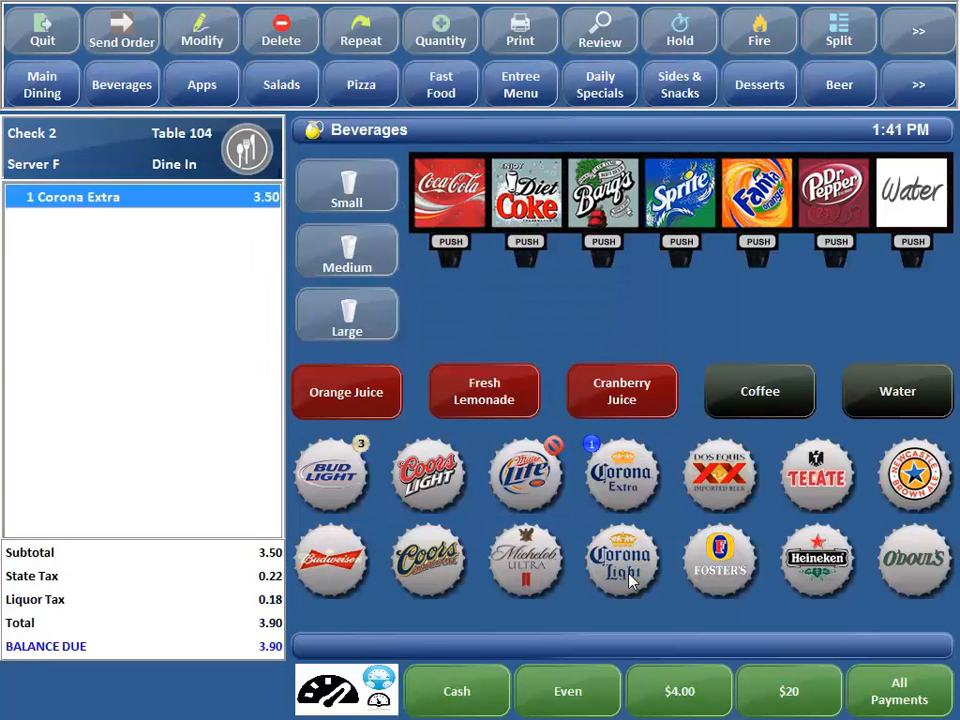
click(621, 594)
click(720, 474)
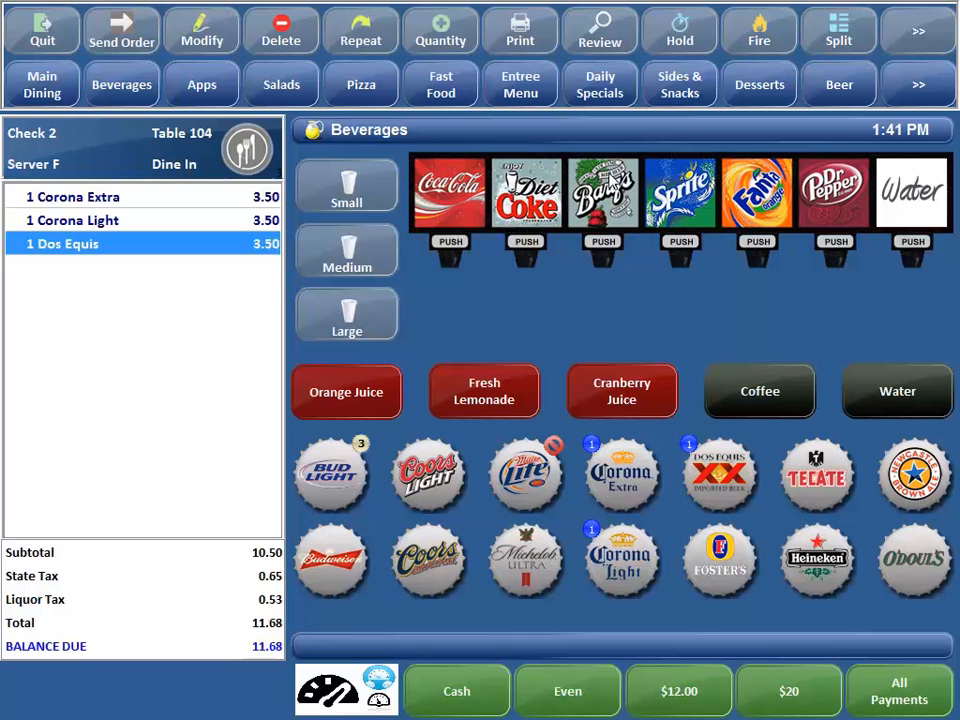
click(513, 35)
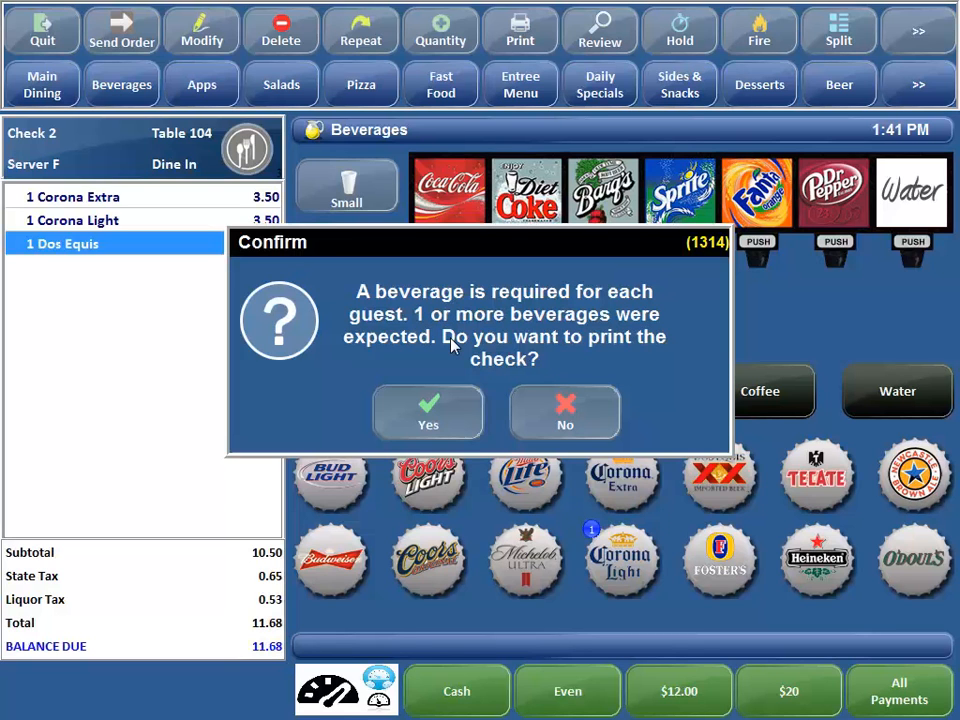
click(438, 418)
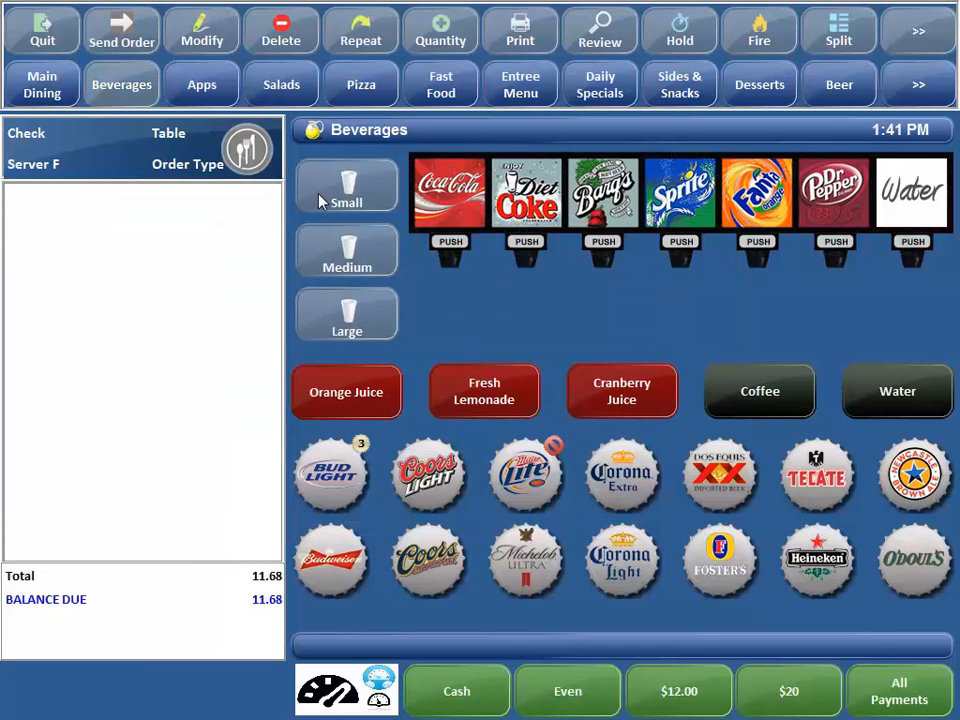
click(42, 45)
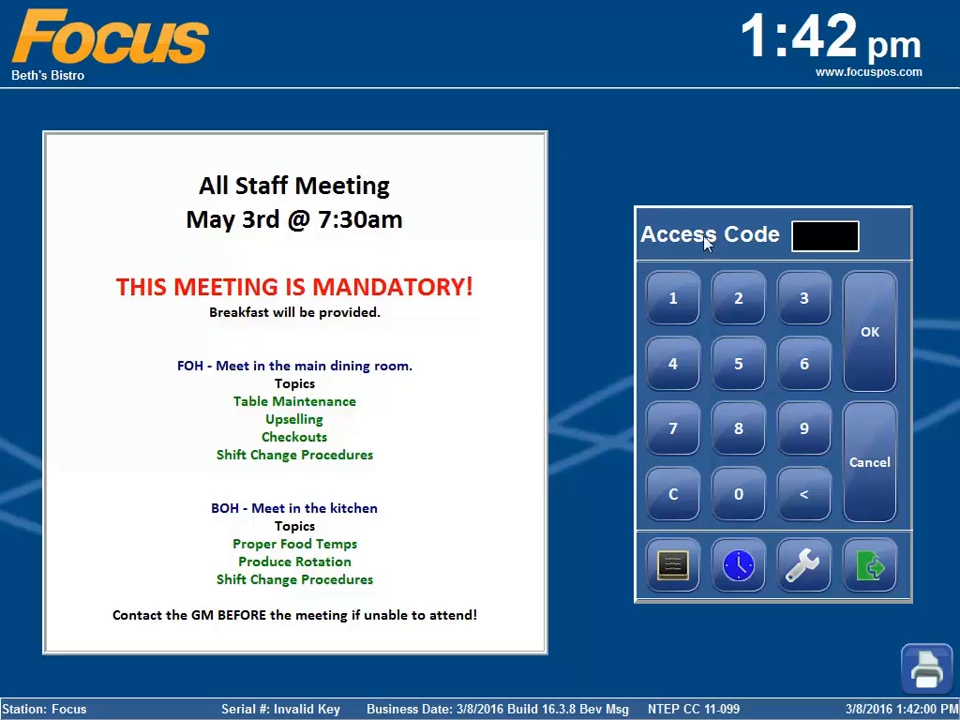
Step: Log in with the server's access code
click(676, 308)
click(676, 308)
click(869, 328)
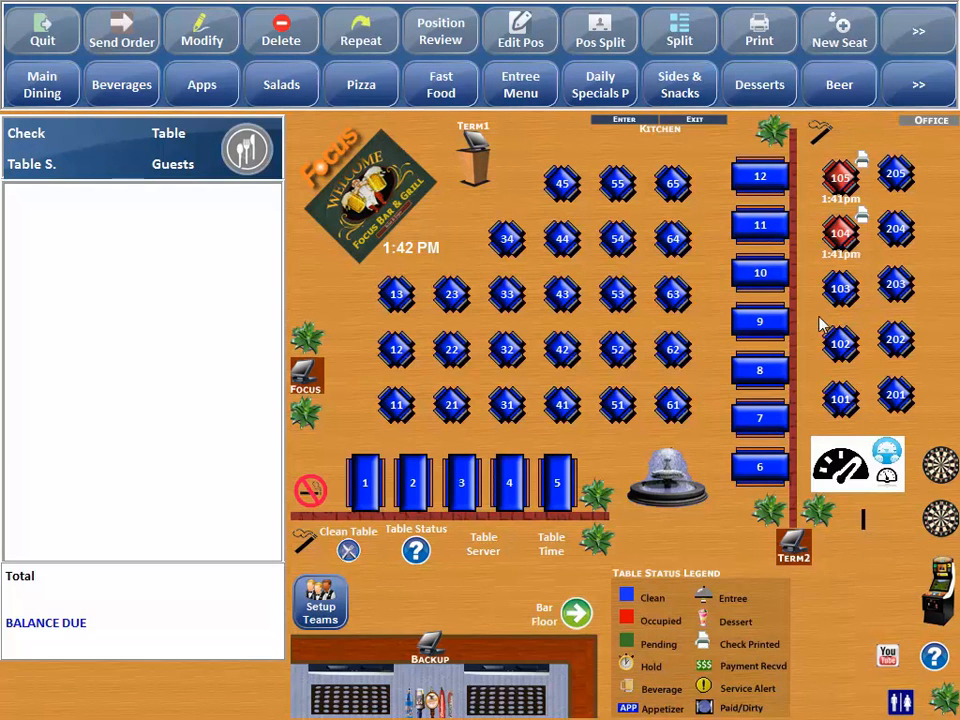
Step: Open table 65 for 4 guests with Corona Extra, Corona Light and Dos Equis
click(668, 178)
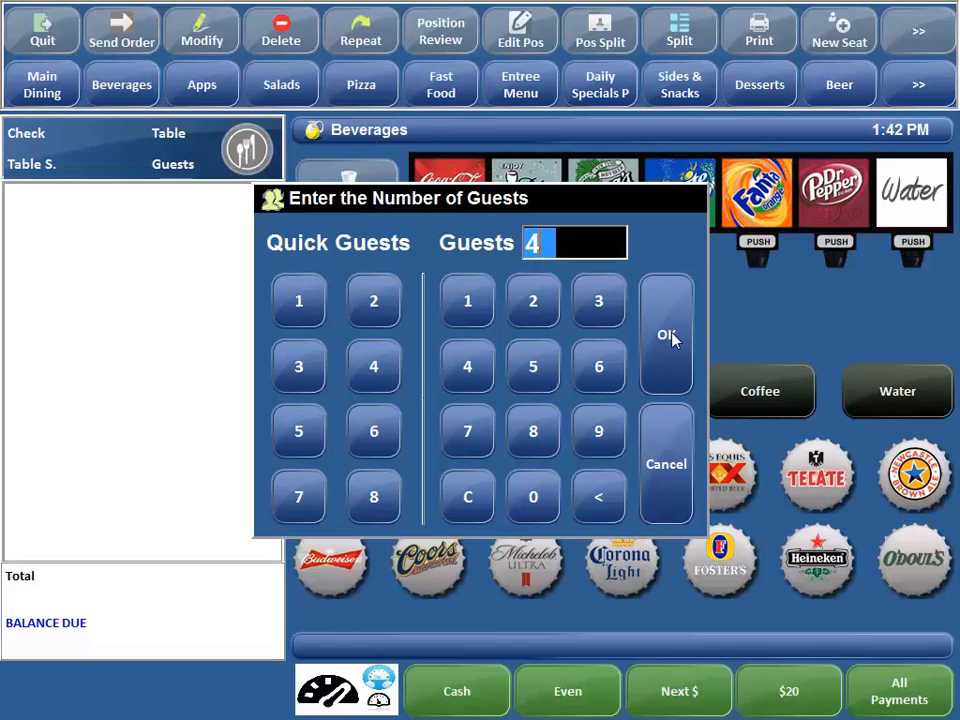
click(668, 337)
click(625, 495)
click(626, 540)
click(698, 484)
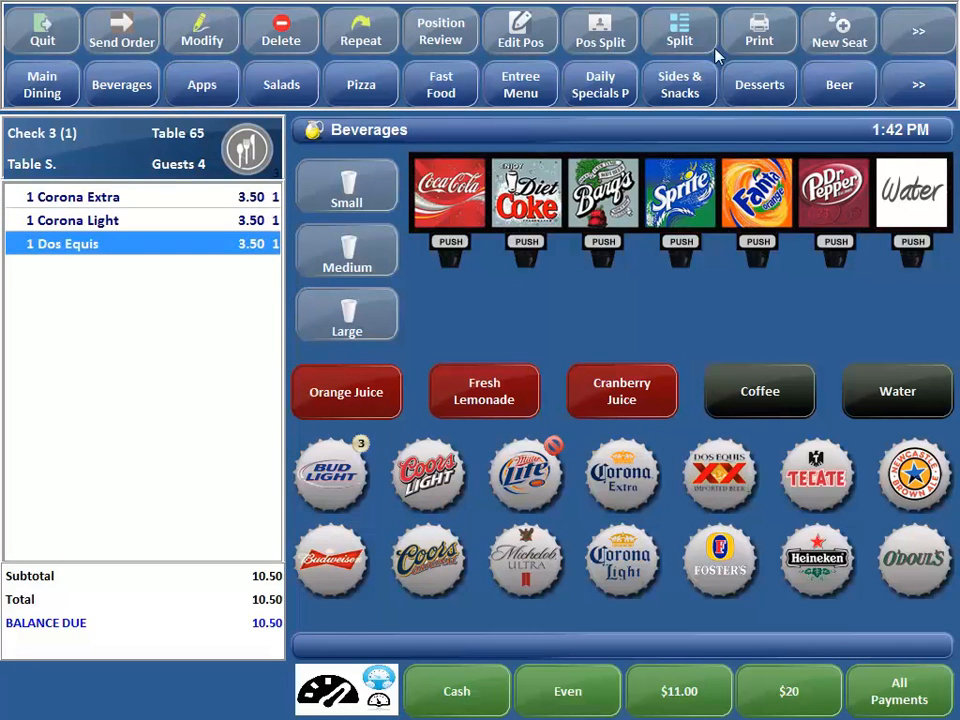
Step: Add a Water after the beverage-required message, print the check, and log out
click(752, 38)
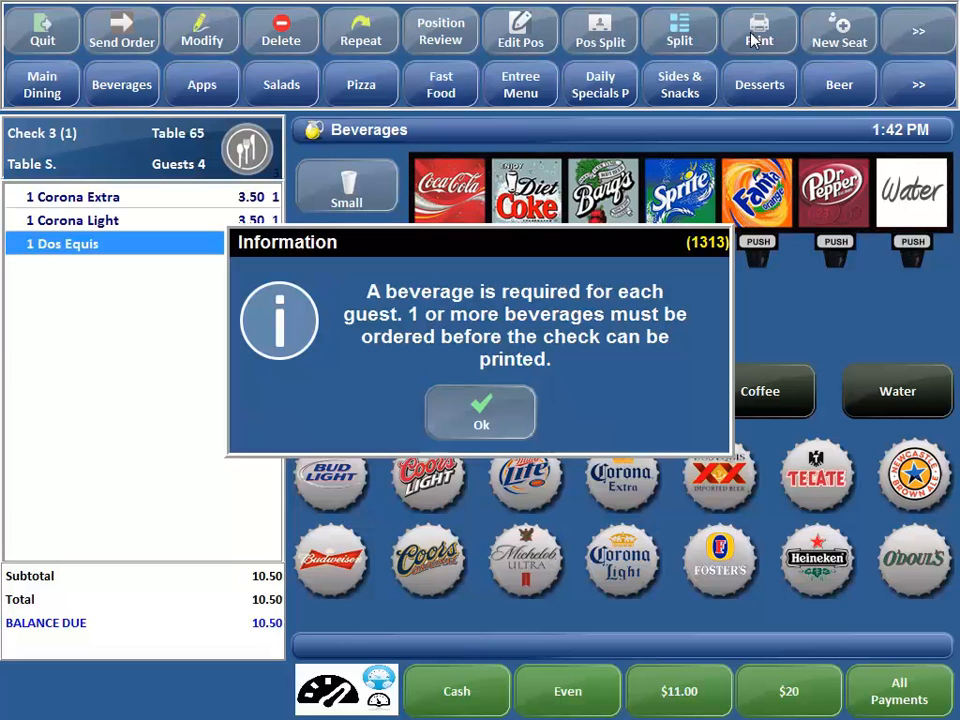
click(499, 418)
click(910, 393)
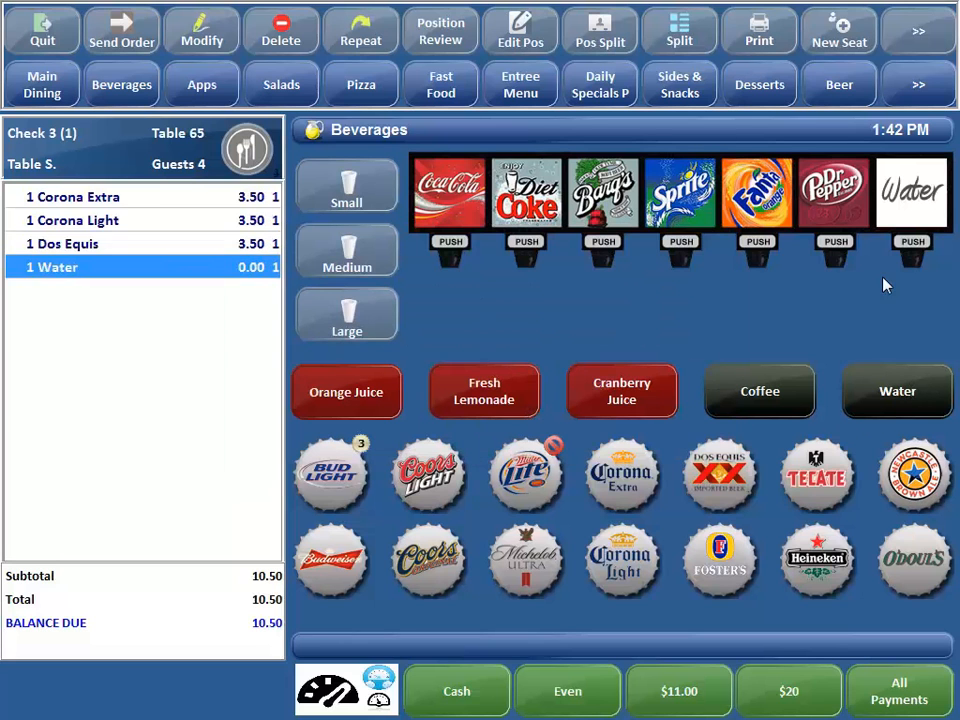
click(770, 45)
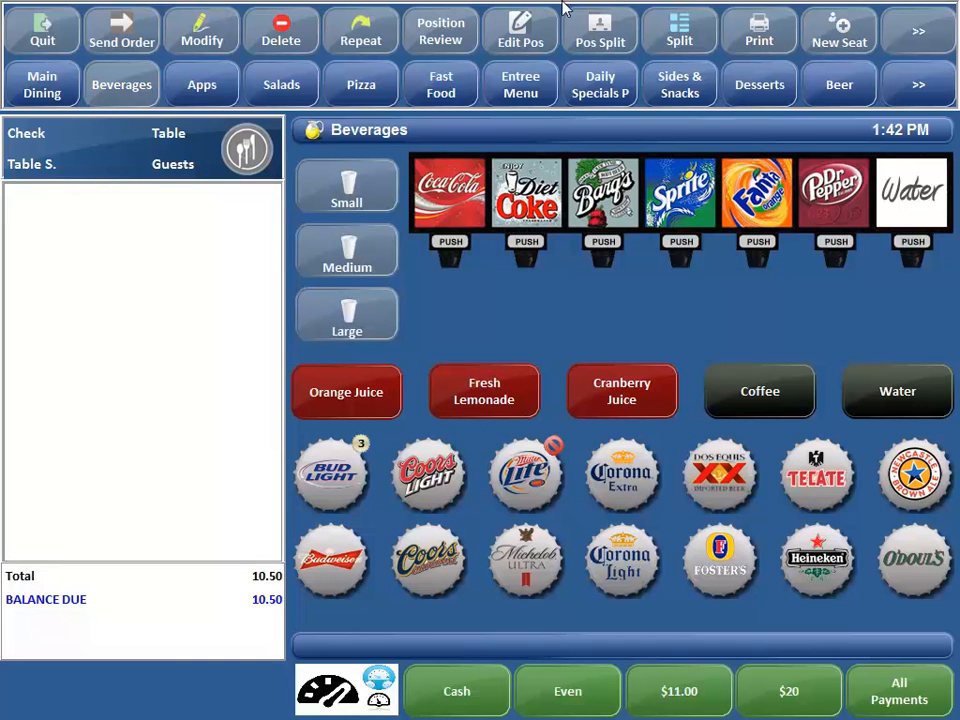
click(28, 35)
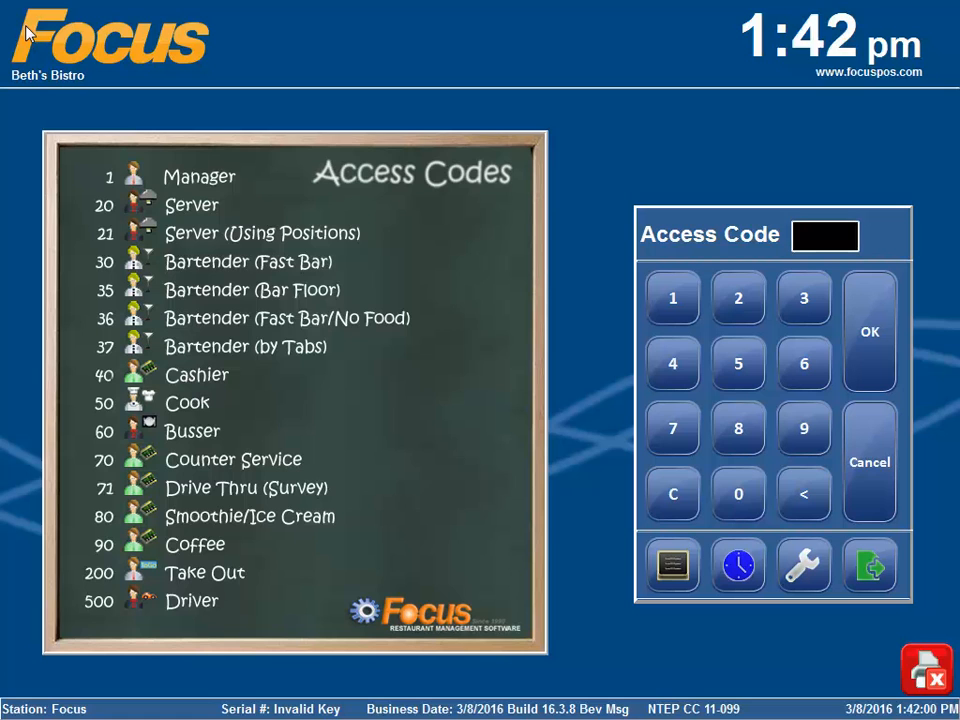